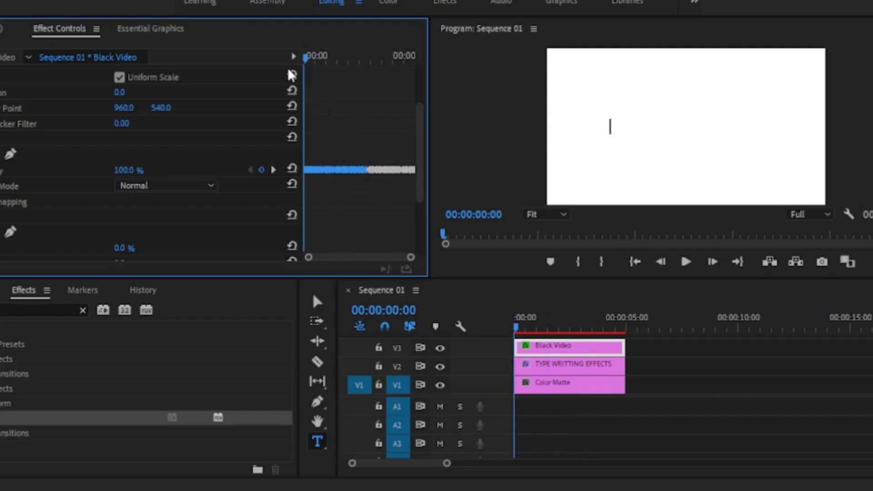
Play the finished typewriter title effect, then stop the preview.
key("space")
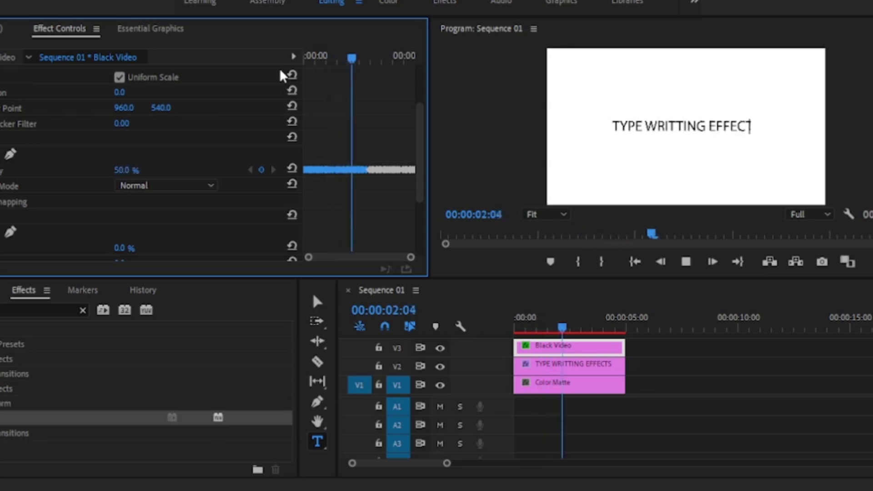
key("space")
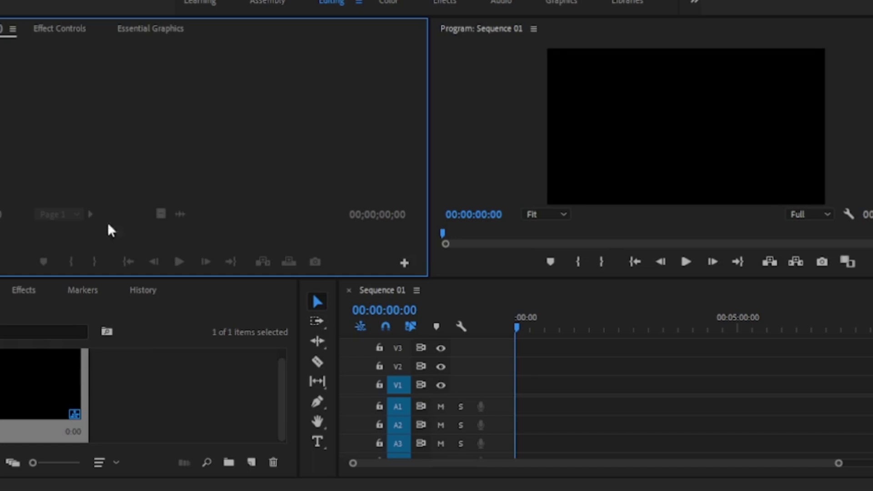
Create a white Color Matte, place it on V1, and zoom the timeline to fit.
left_click(174, 374)
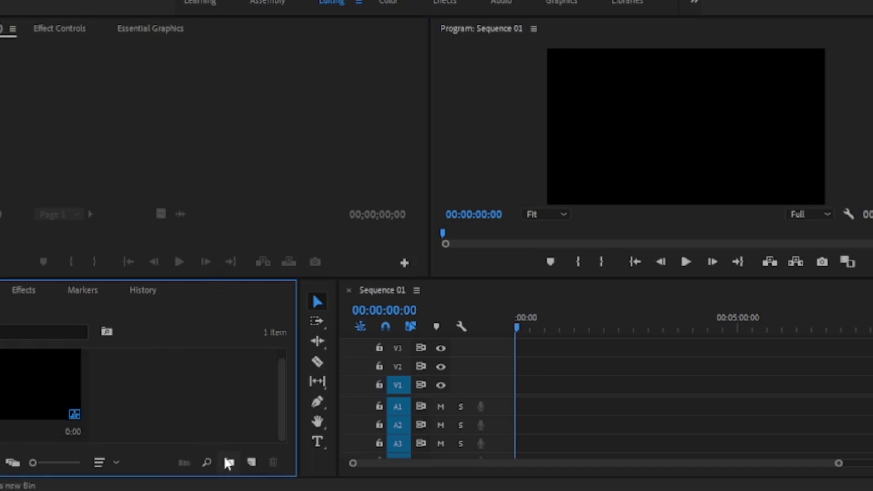
left_click(251, 462)
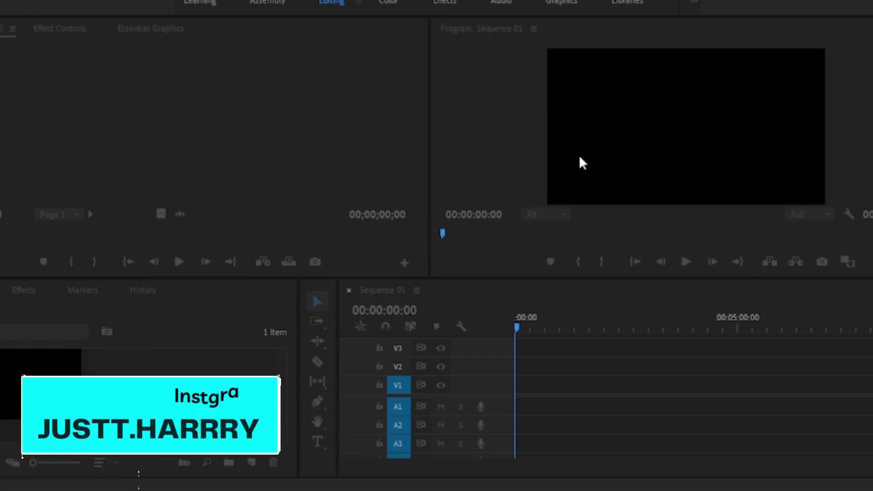
mouse_move(232, 358)
left_mouse_down()
mouse_move(516, 372)
mouse_move(518, 381)
left_mouse_up()
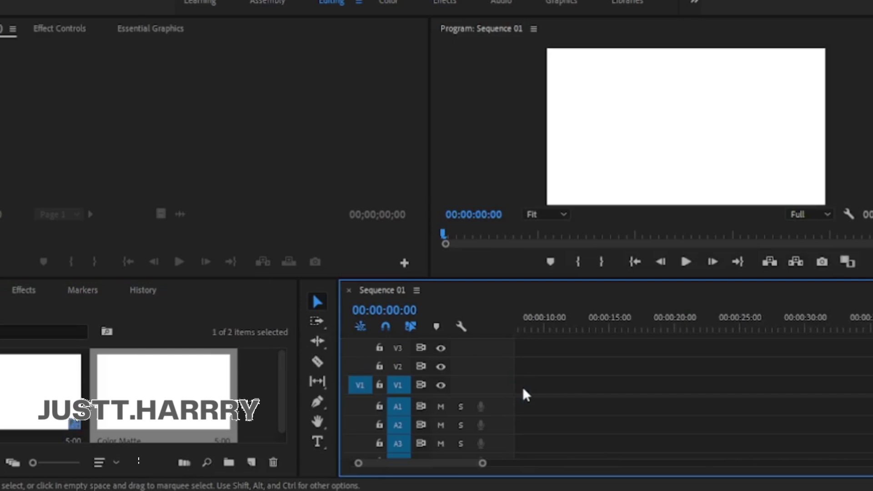
left_click_drag(483, 464, 405, 463)
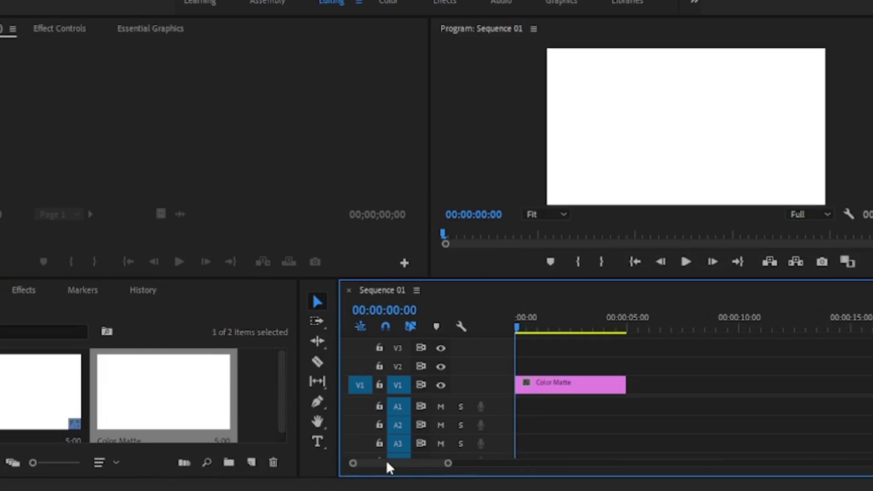
Add the black title 'TYPE WRITTING EFFECTS' on V2, centred in the frame.
left_click(317, 442)
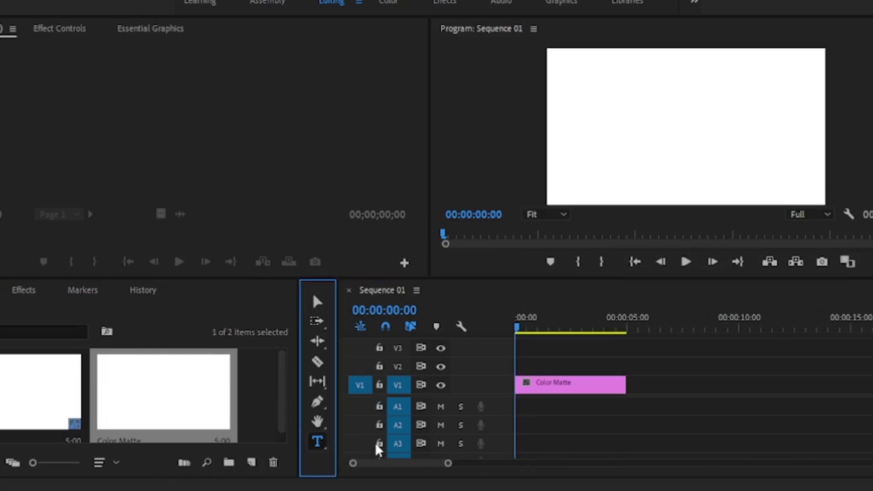
left_click(590, 126)
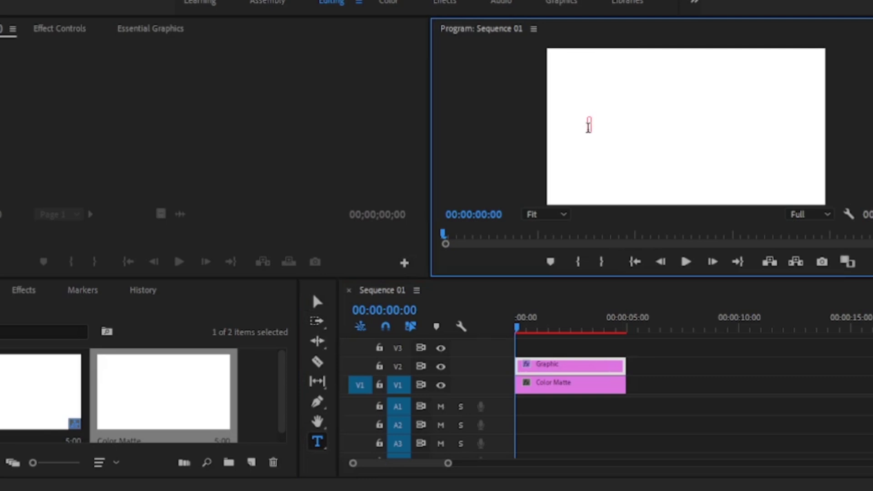
type("Textext ")
type("titleFFECTS")
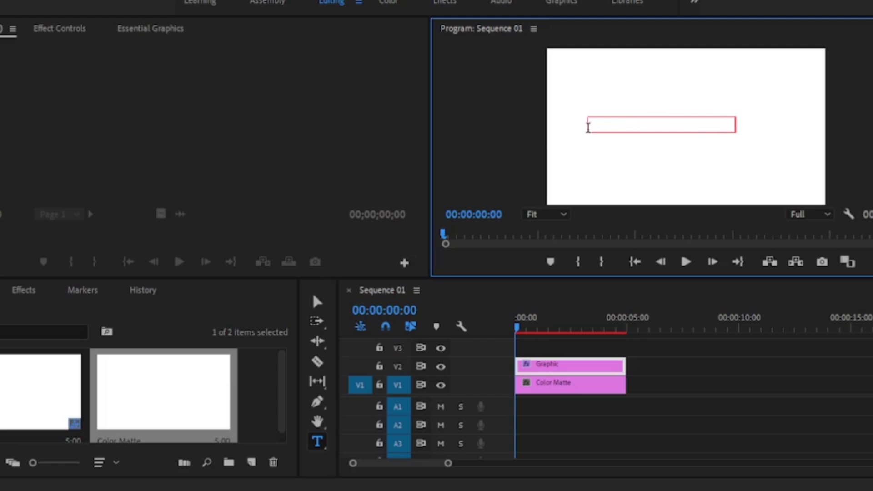
left_click(154, 28)
type("TYPE WRITTING EFFECTS")
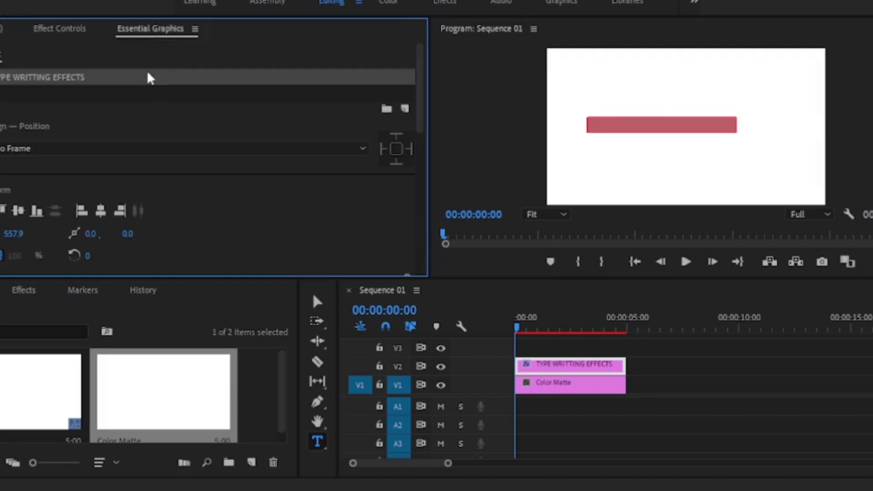
scroll(212, 157, "down", 2)
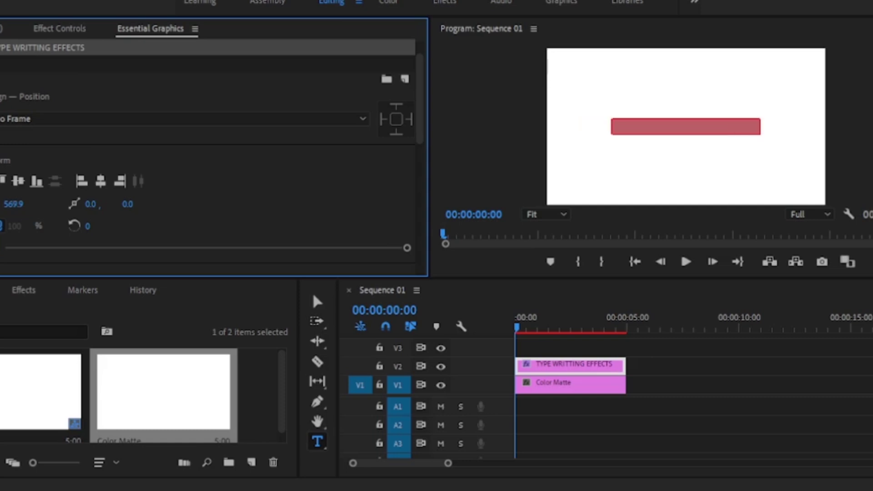
scroll(2, 210, "down", 4)
scroll(2, 210, "down", 6)
scroll(2, 209, "down", 9)
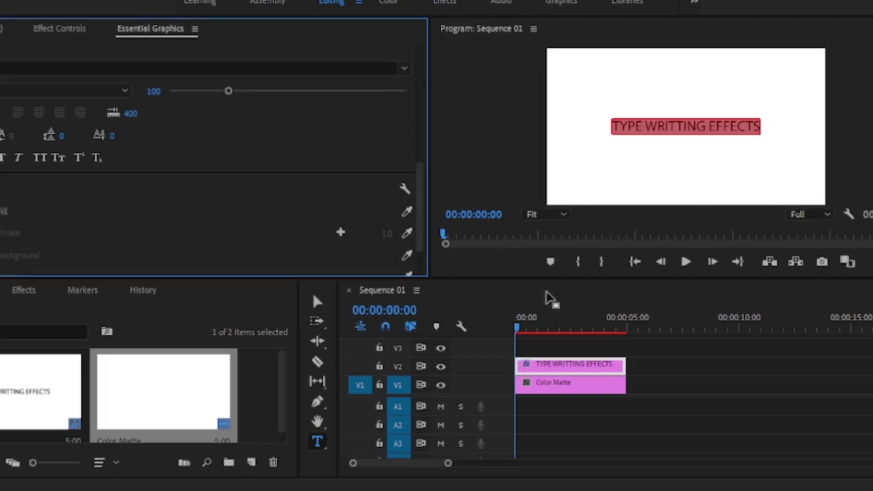
left_click(556, 350)
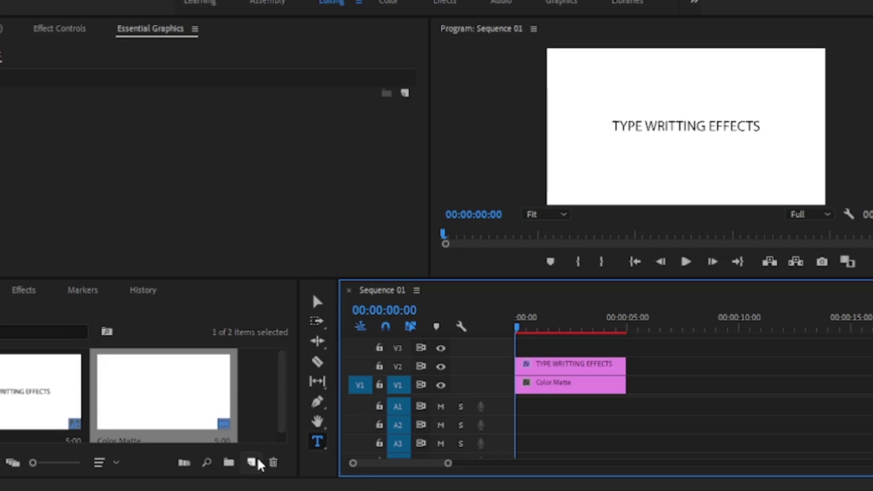
Apply the Linear Wipe effect to the title clip.
left_click(23, 290)
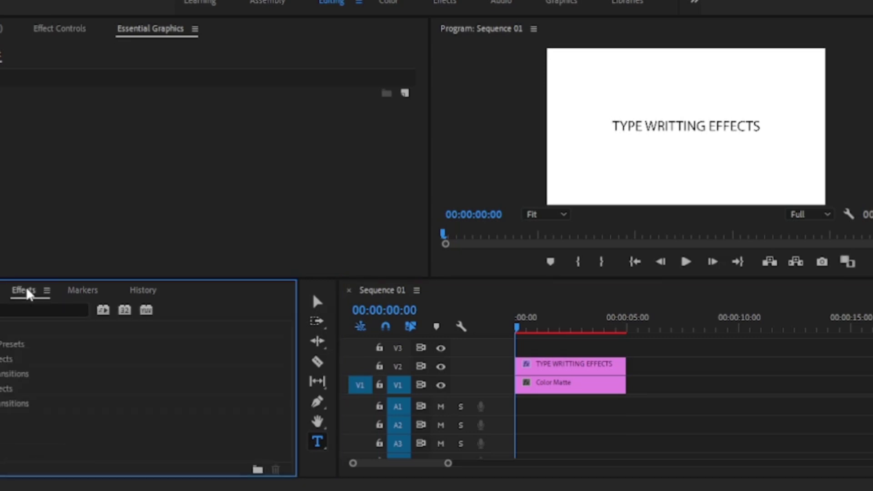
left_click(27, 310)
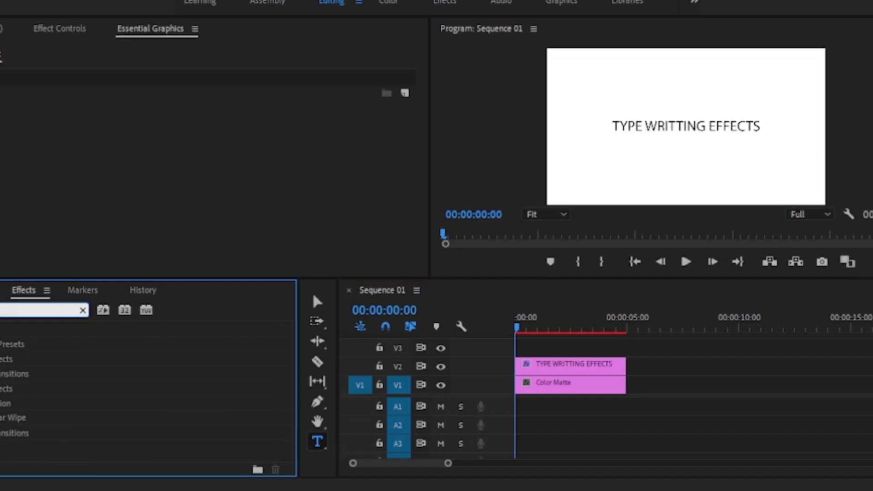
mouse_move(3, 417)
left_mouse_down()
mouse_move(562, 329)
mouse_move(562, 364)
left_mouse_up()
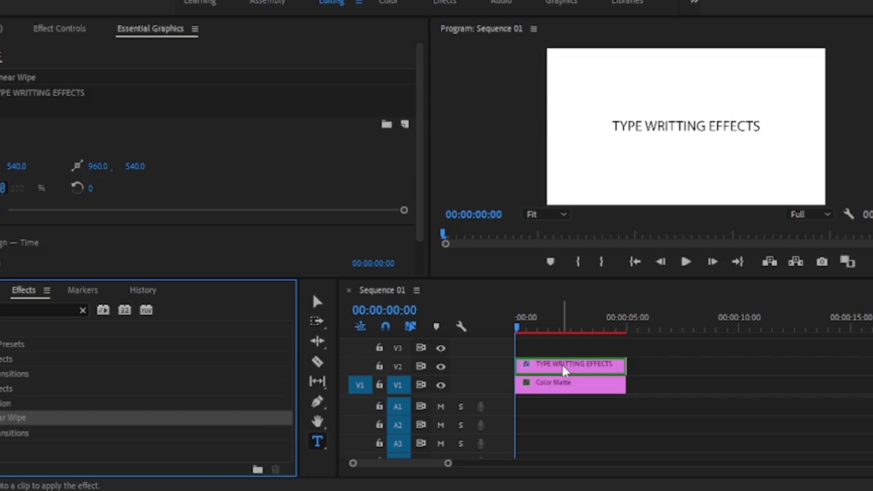
scroll(136, 169, "down", 2)
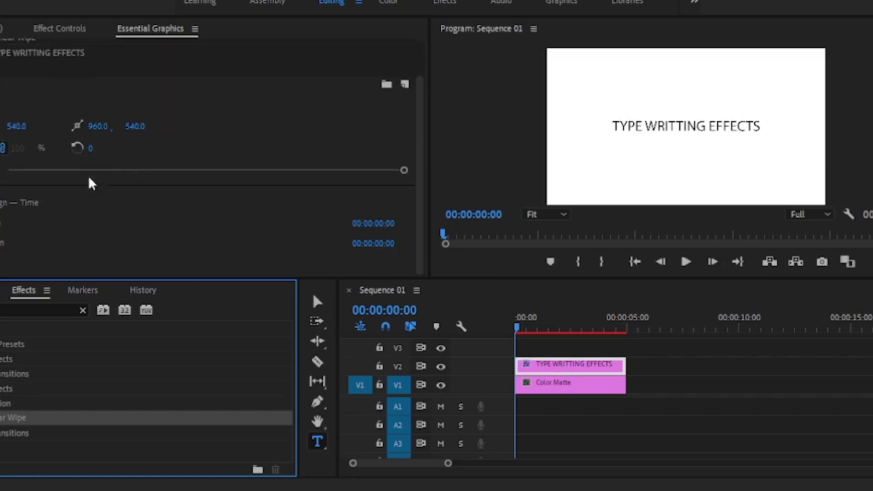
Set Wipe Angle to 270° and keyframe Transition Completion at 100%.
left_click(49, 30)
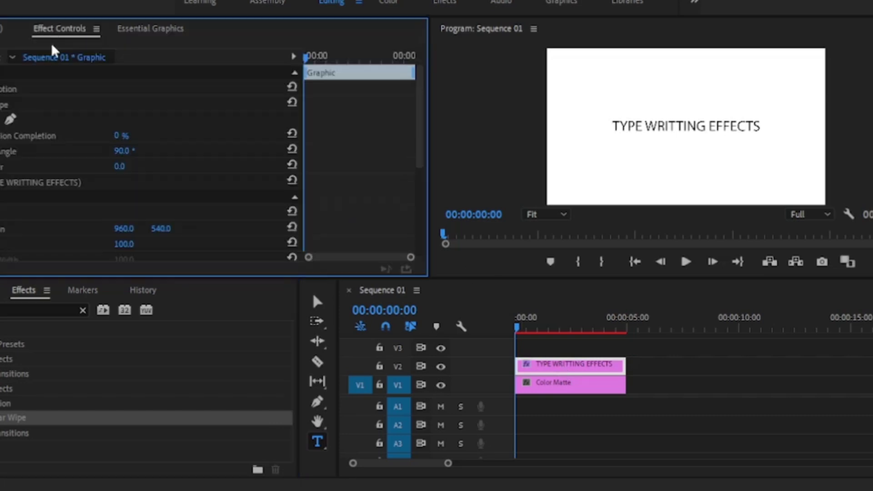
scroll(144, 164, "down", 5)
scroll(143, 164, "down", 2)
scroll(144, 164, "down", 1)
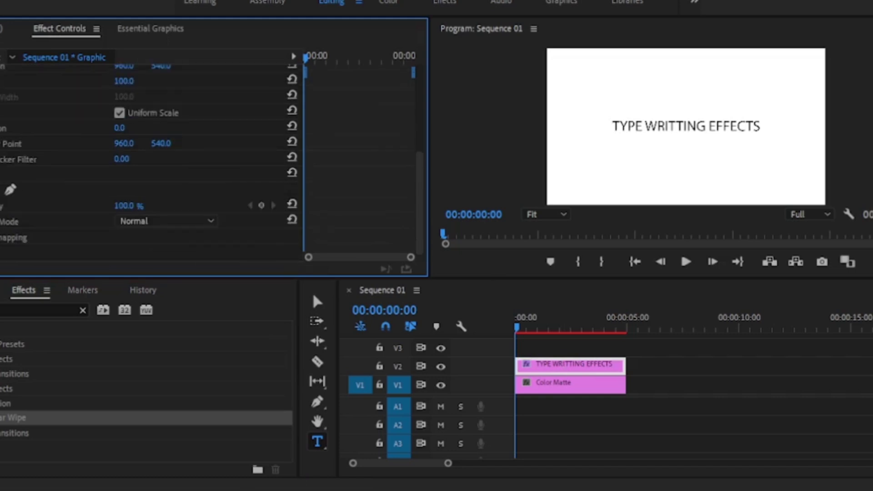
scroll(143, 164, "up", 3)
scroll(143, 164, "up", 3)
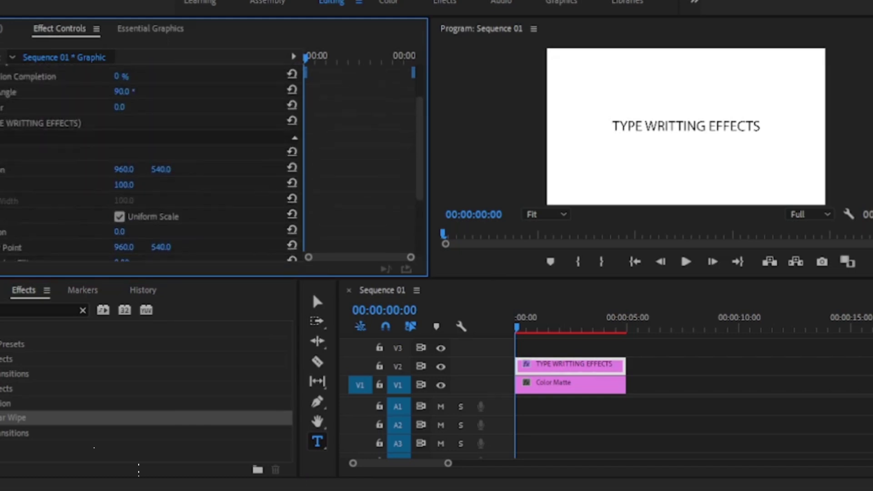
scroll(143, 164, "up", 2)
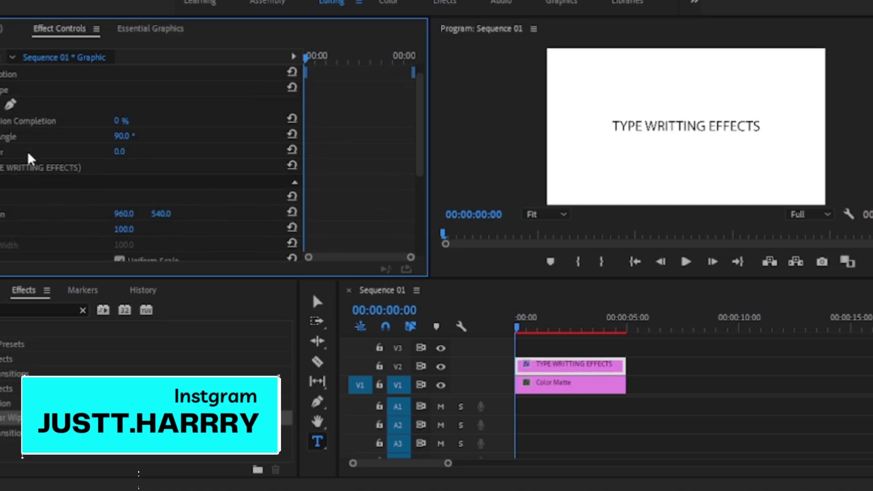
left_click(123, 136)
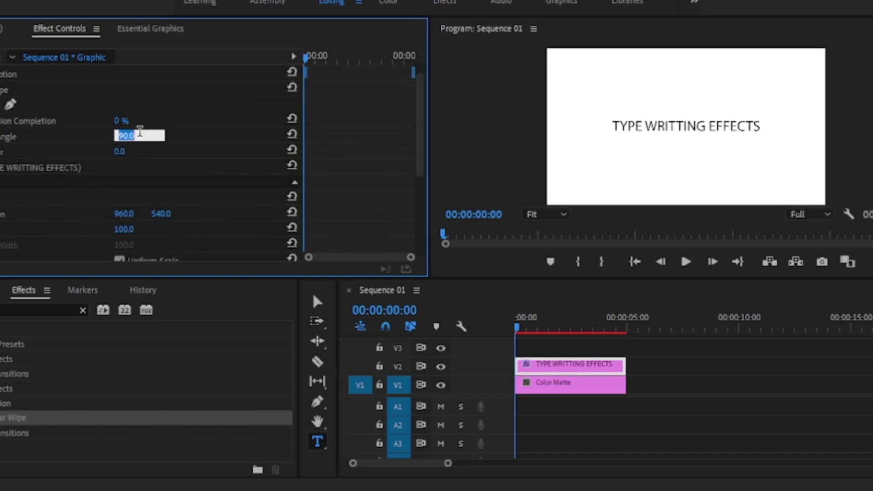
type("270")
key("Return")
left_click(123, 121)
type("100")
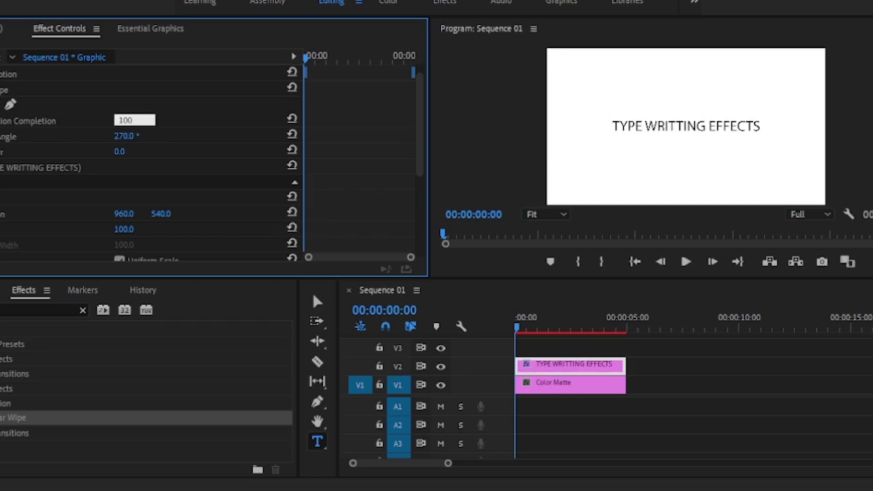
key("Return")
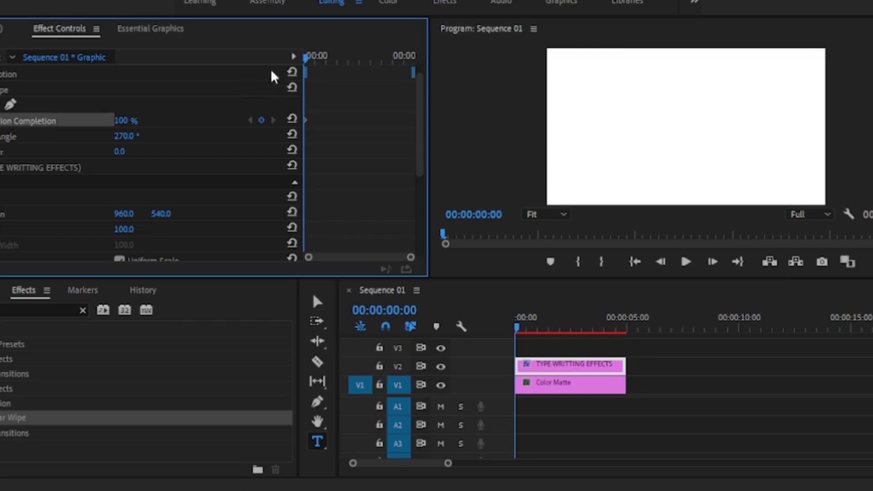
Add a 0% Transition Completion keyframe at 00:00:02:23.
left_click_drag(305, 58, 371, 58)
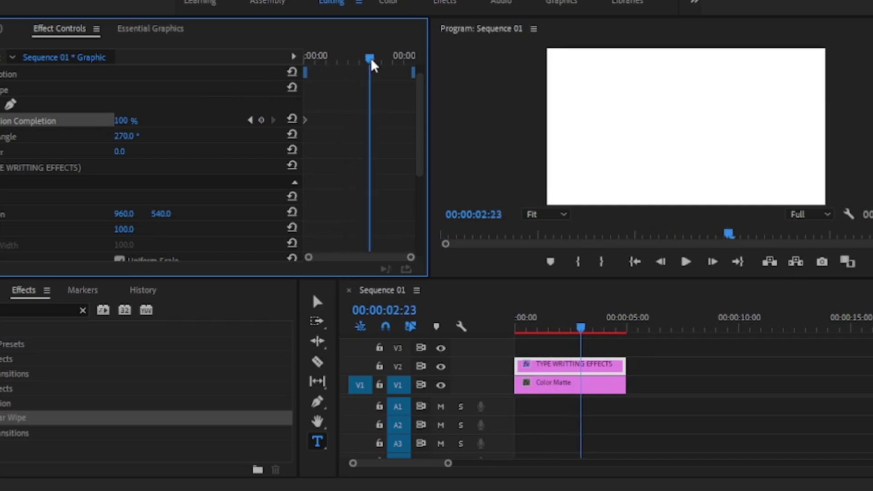
left_click(126, 120)
type("0")
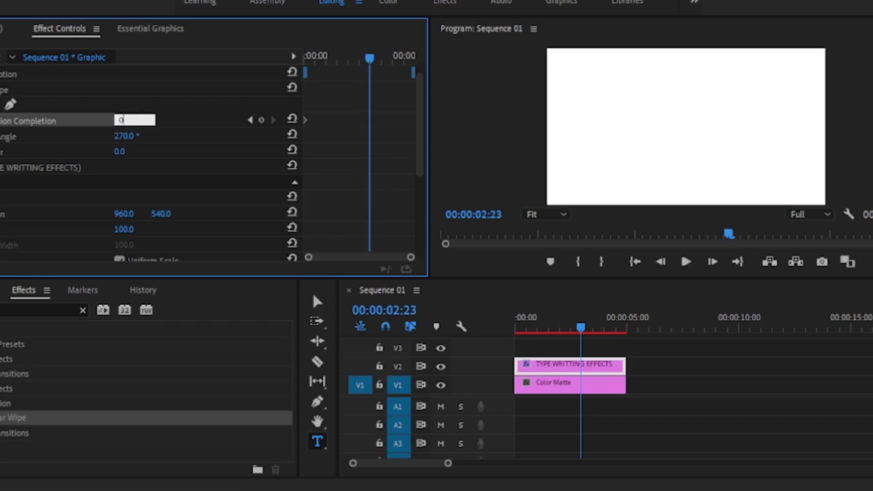
key("Return")
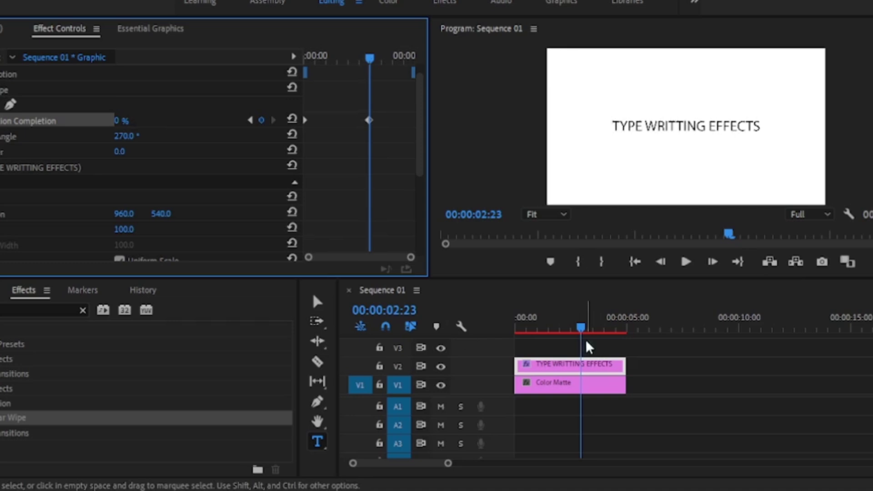
Preview the title reveal from the sequence start.
left_click(561, 332)
left_click_drag(560, 330, 495, 331)
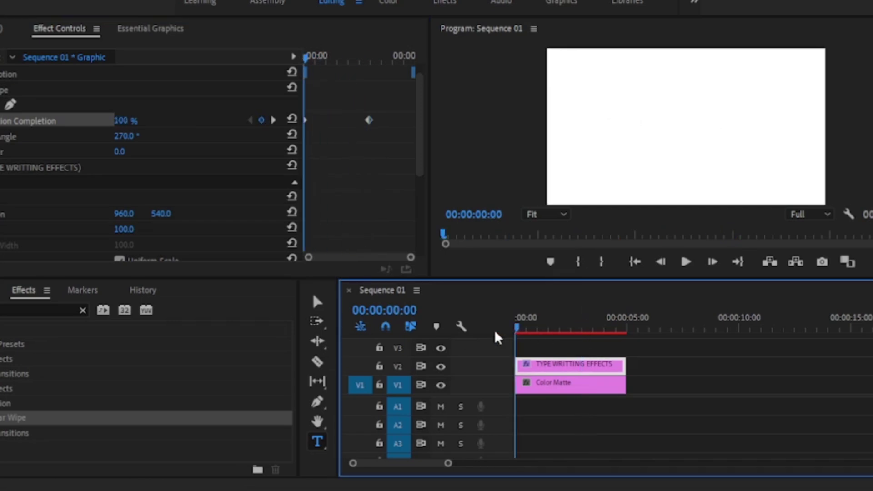
key("space")
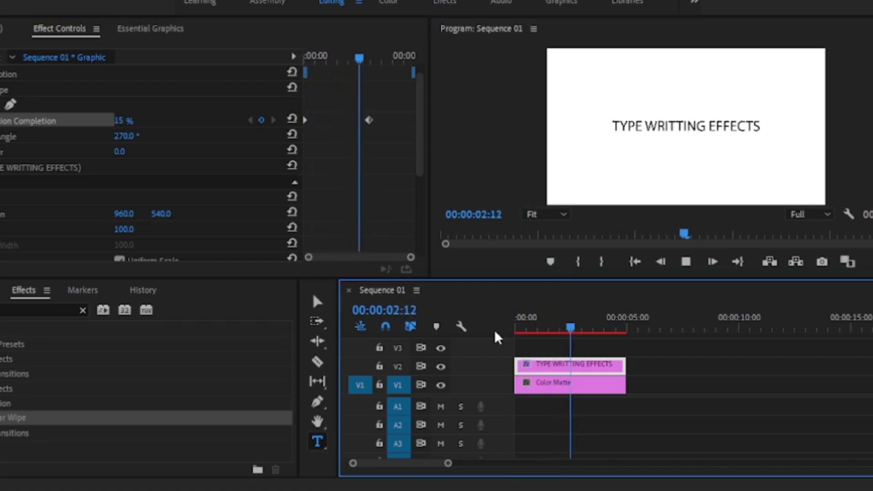
key("space")
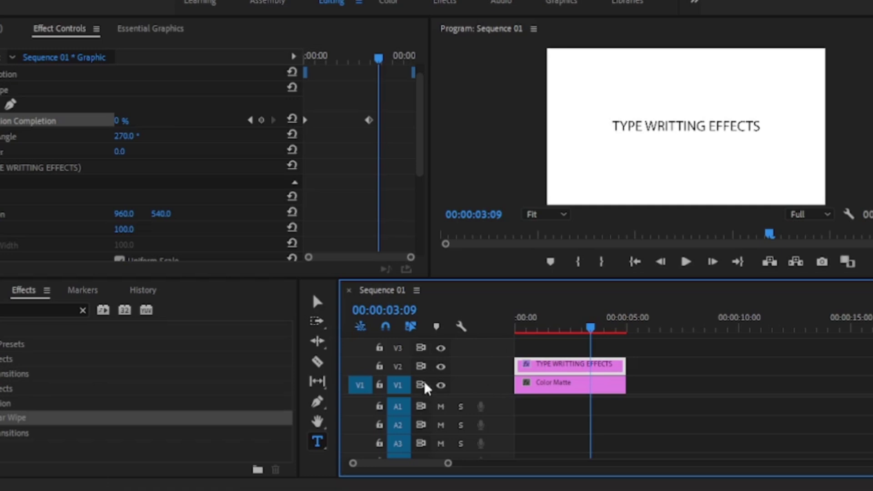
key("shift+1")
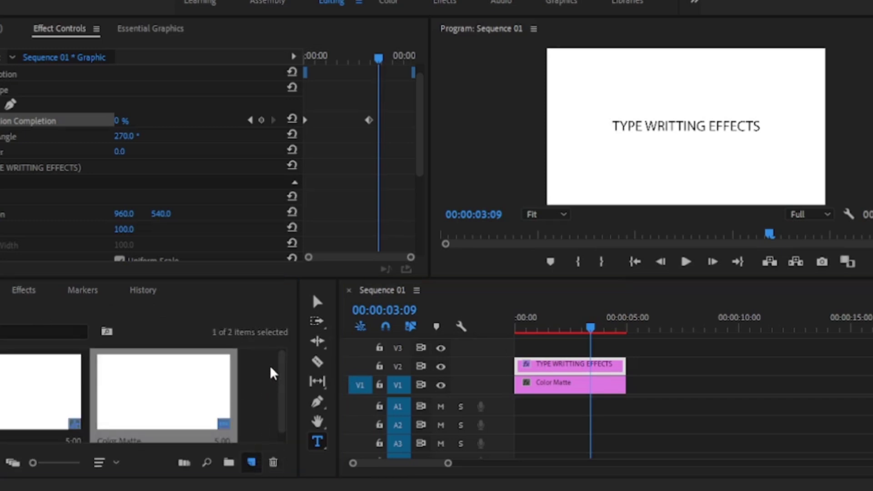
Create a Black Video clip and place it on V3 above the title.
key("Return")
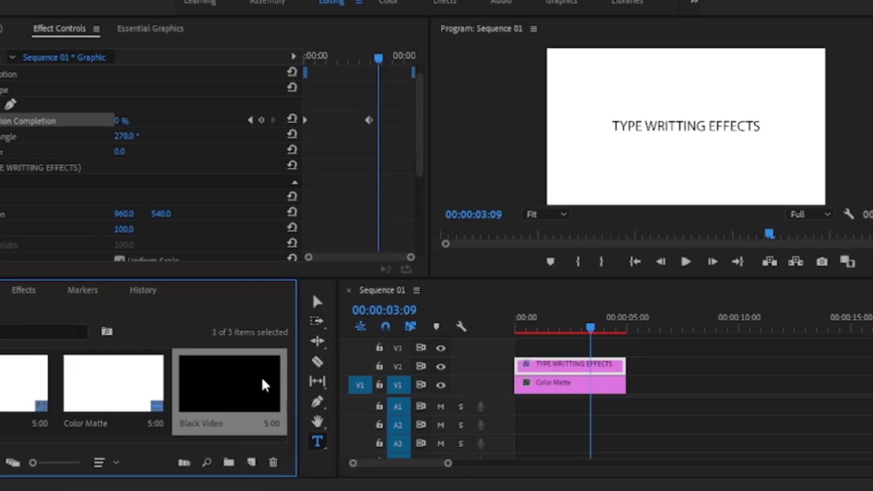
mouse_move(265, 383)
left_mouse_down()
mouse_move(571, 361)
mouse_move(518, 354)
left_mouse_up()
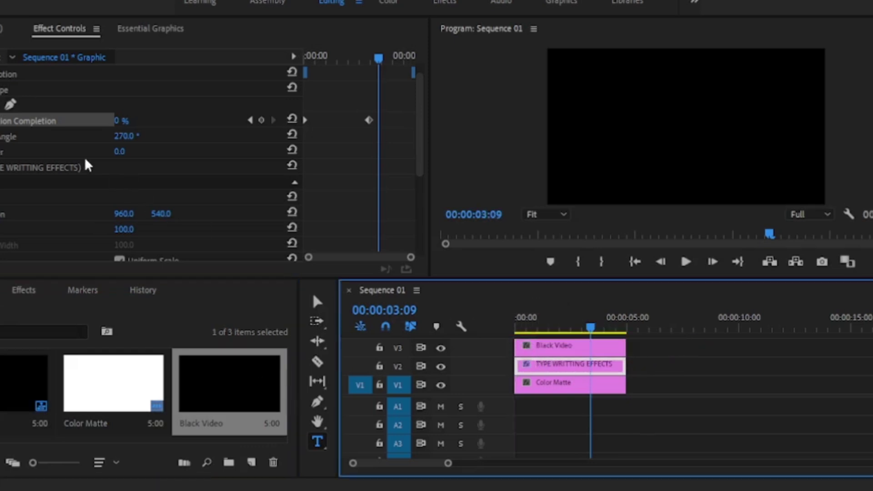
left_click(557, 346)
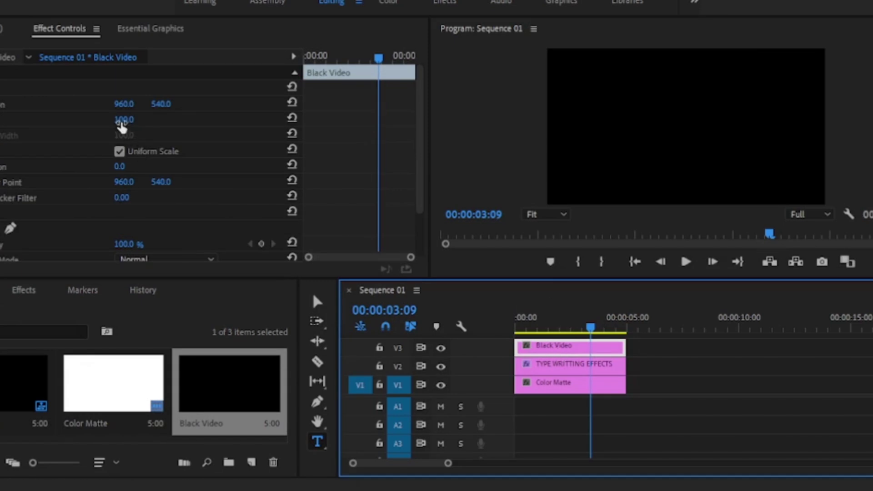
Scale the Black Video clip down to 10%.
left_click(544, 347)
left_click(131, 119)
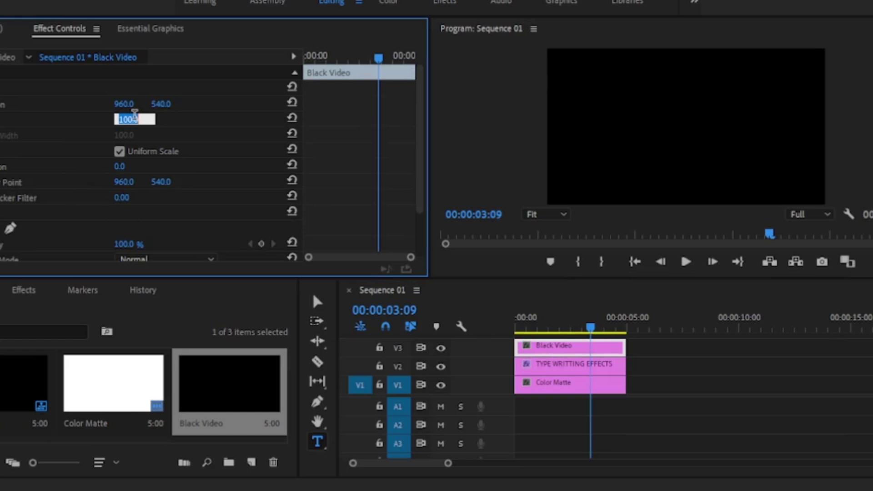
type("7.3")
key("Return")
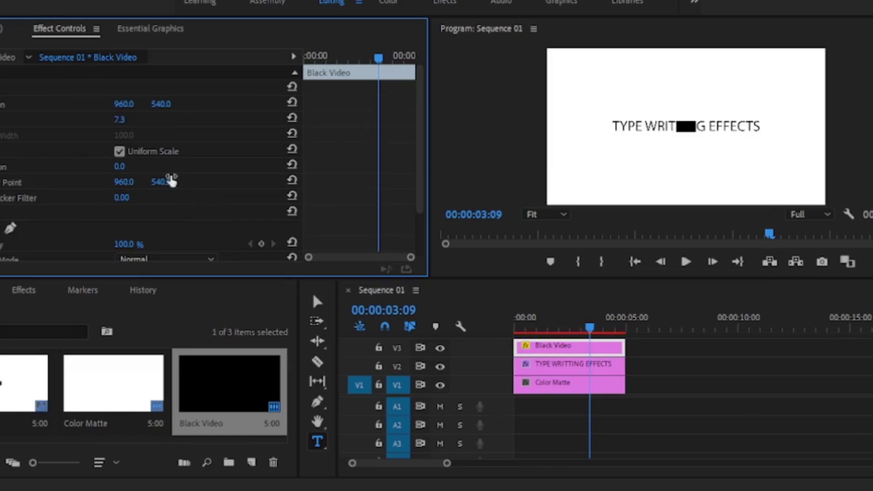
left_click(120, 119)
type("10")
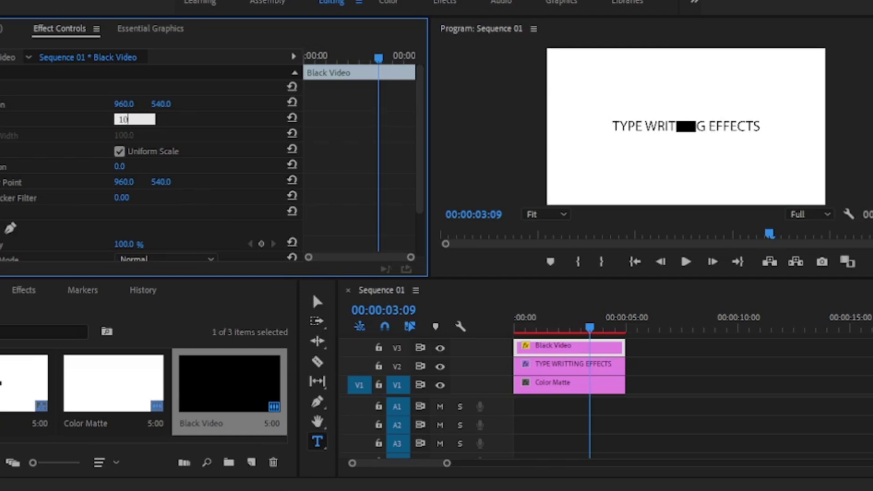
key("Return")
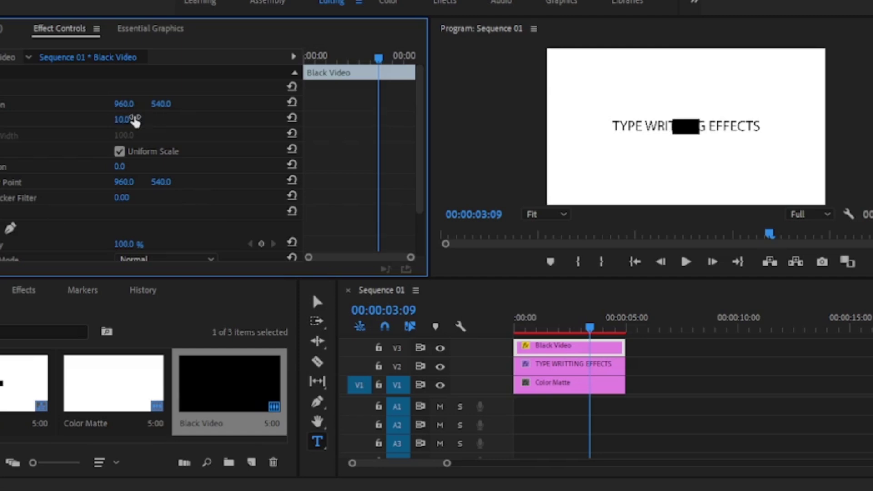
Apply Crop to the Black Video clip, cropping about 96% into a thin bar.
left_click(34, 289)
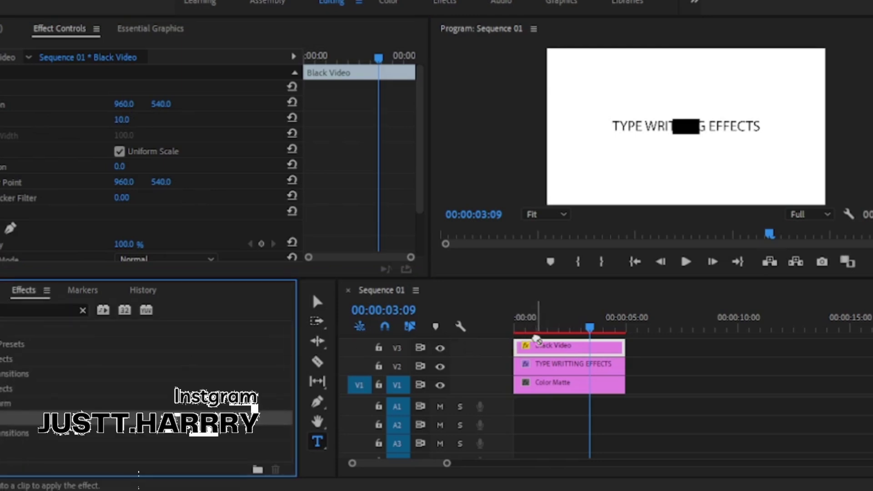
left_click_drag(68, 417, 164, 207)
scroll(163, 207, "down", 4)
scroll(140, 200, "down", 1)
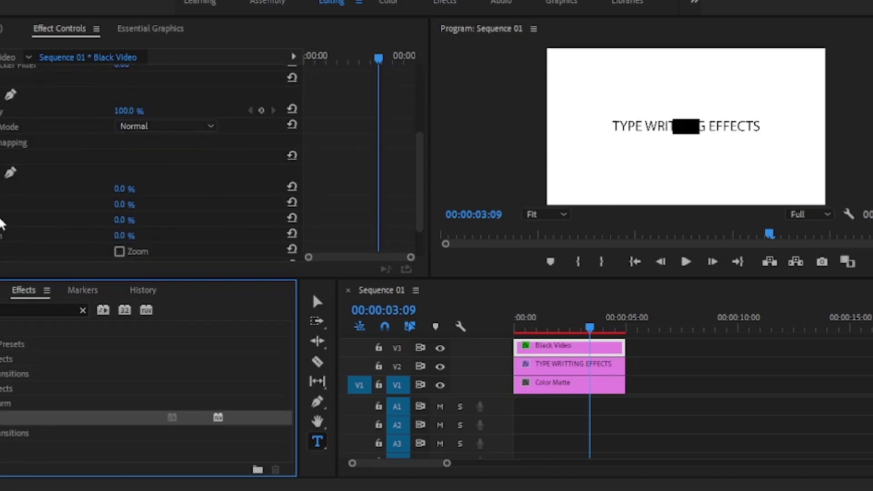
left_click(131, 225)
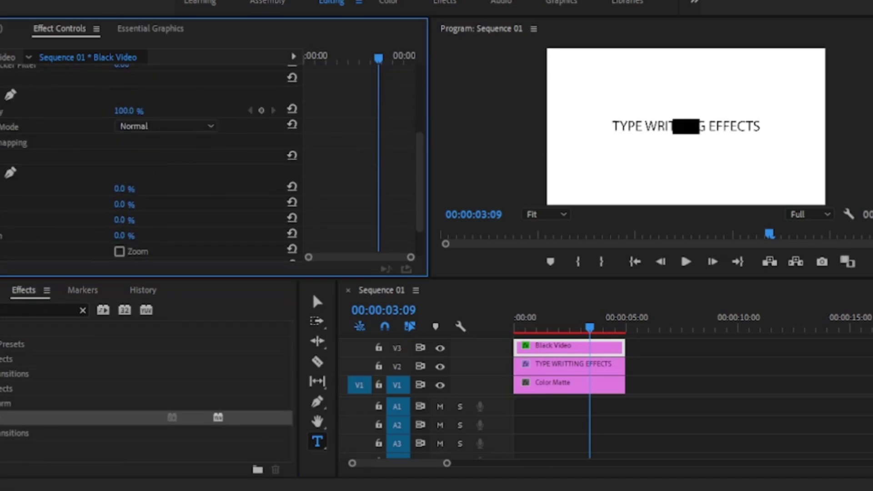
left_click_drag(124, 220, 177, 220)
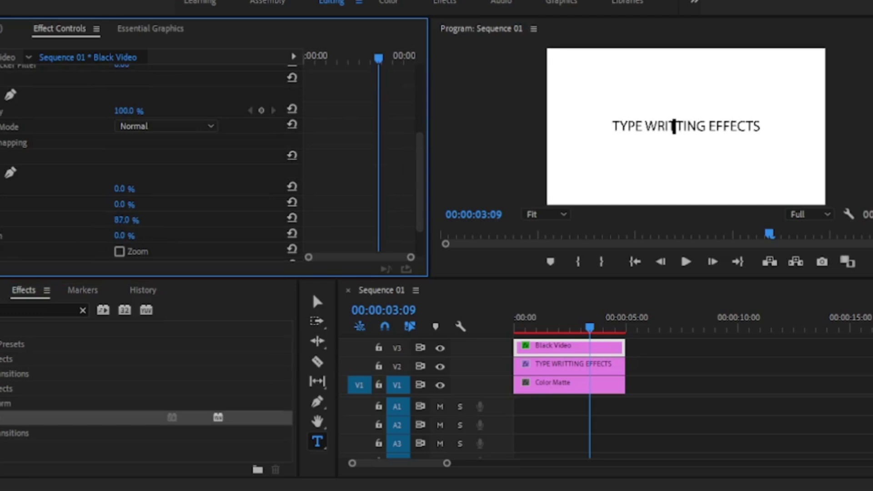
left_click_drag(124, 220, 130, 220)
scroll(132, 215, "up", 5)
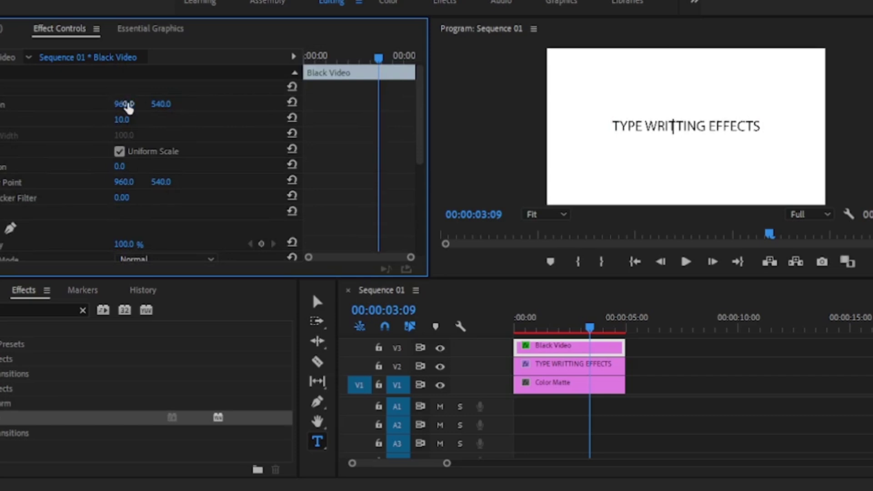
Keyframe the cursor from before 'TYPE' at the start to after 'EFFECTS' at two seconds.
left_click_drag(126, 106, 41, 106)
mouse_move(124, 104)
left_mouse_down()
mouse_move(109, 104)
mouse_move(132, 105)
left_mouse_up()
key("Home")
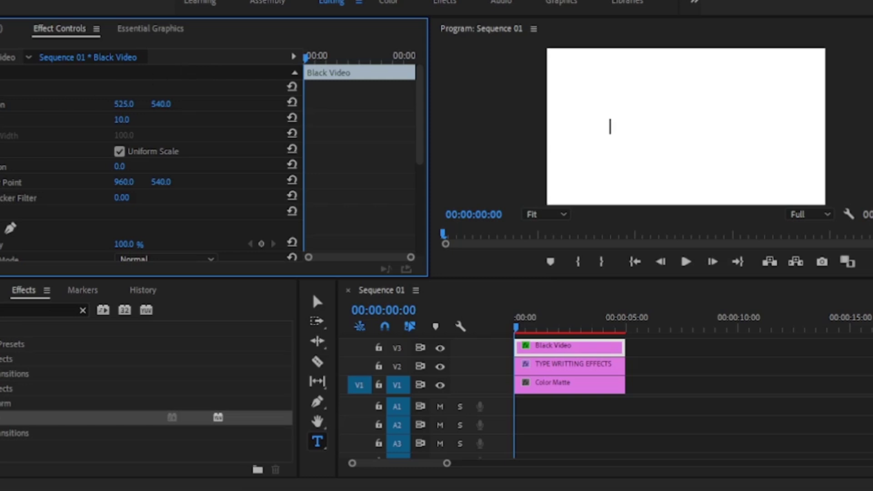
left_click(2, 104)
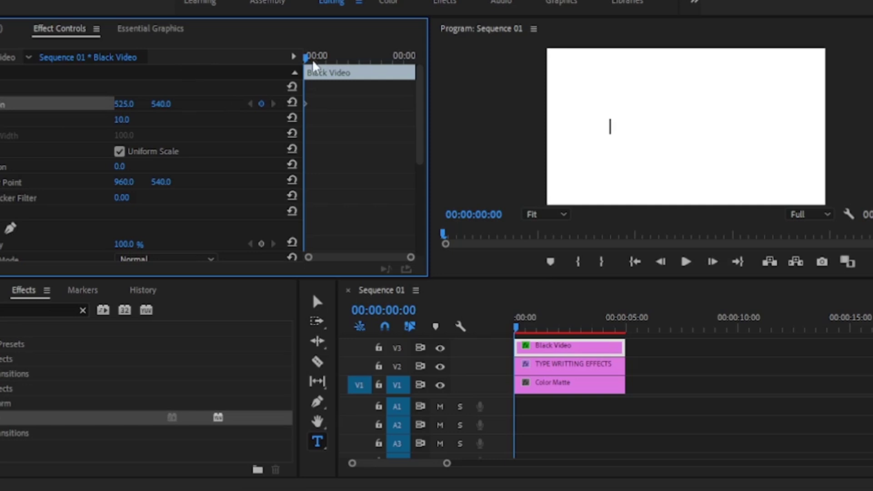
left_click_drag(305, 55, 360, 67)
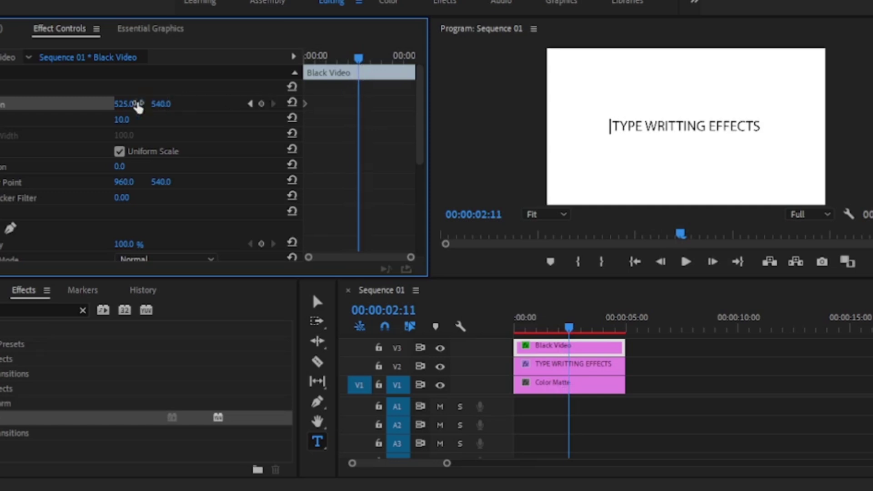
left_click_drag(124, 103, 181, 104)
Fine-tune the cursor Position keyframes (X 525 to 1583), replaying until it tracks the text.
left_click_drag(569, 322, 480, 326)
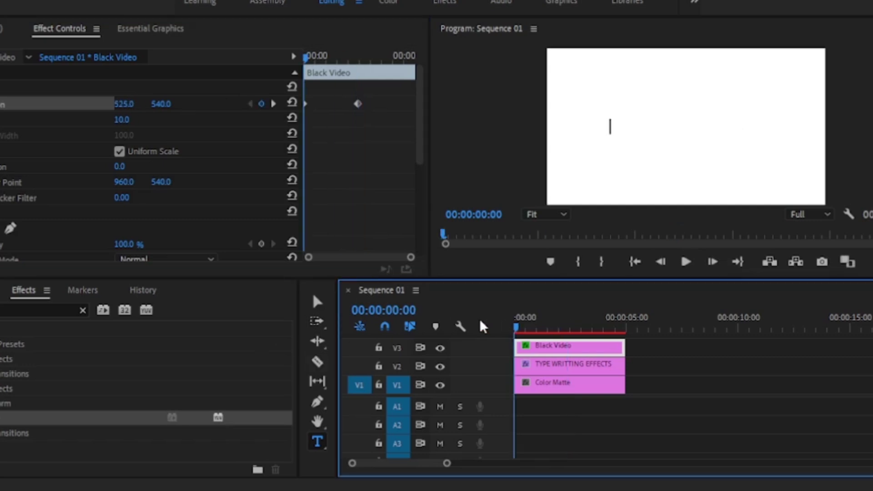
key("space")
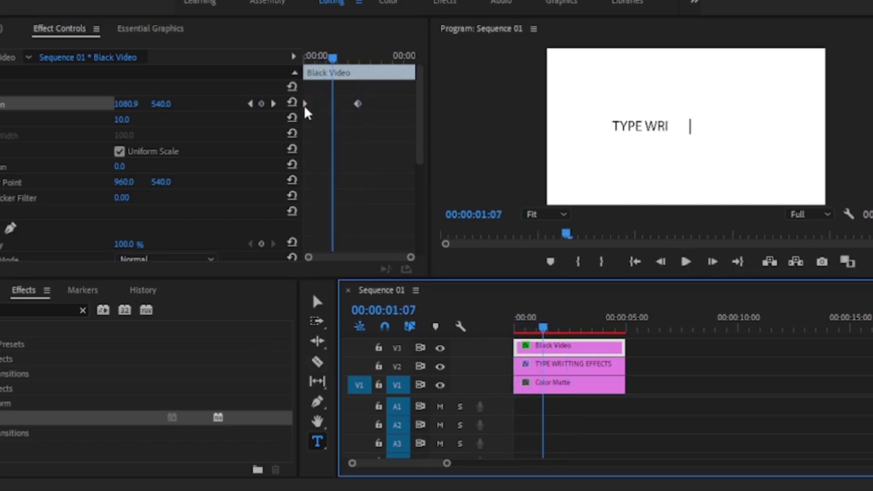
left_click_drag(303, 103, 317, 104)
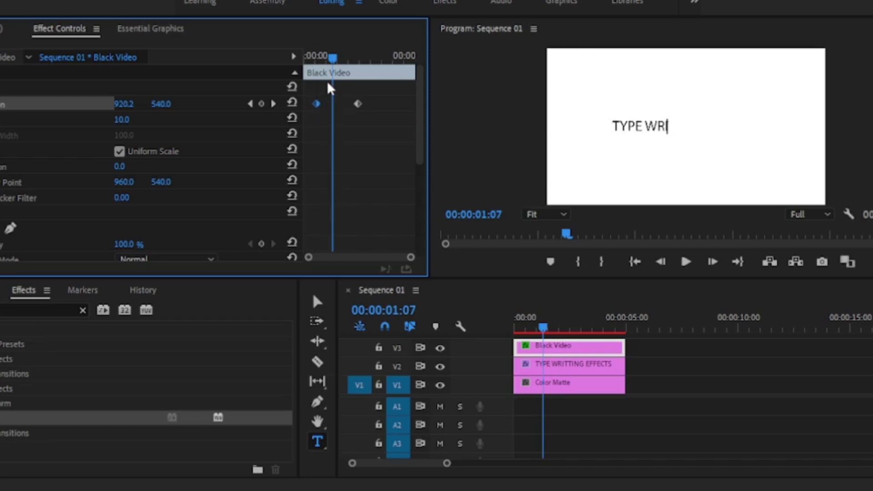
left_click_drag(330, 56, 289, 61)
key("space")
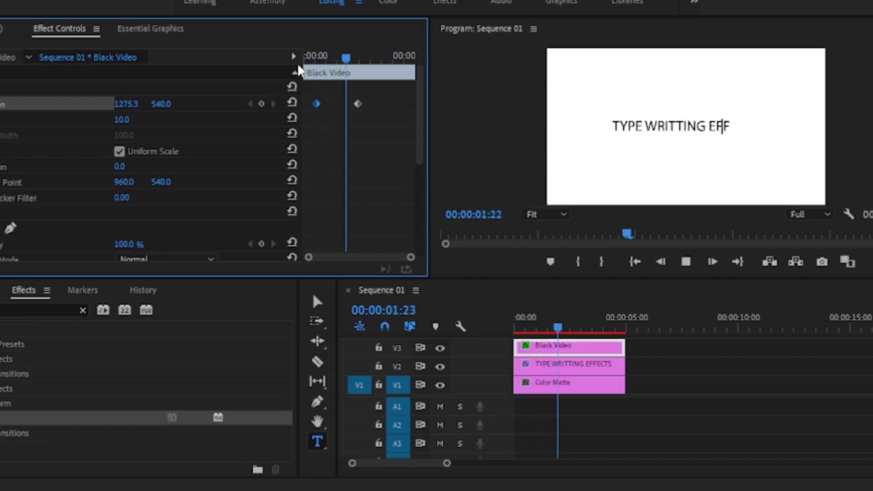
key("space")
left_click_drag(358, 104, 355, 104)
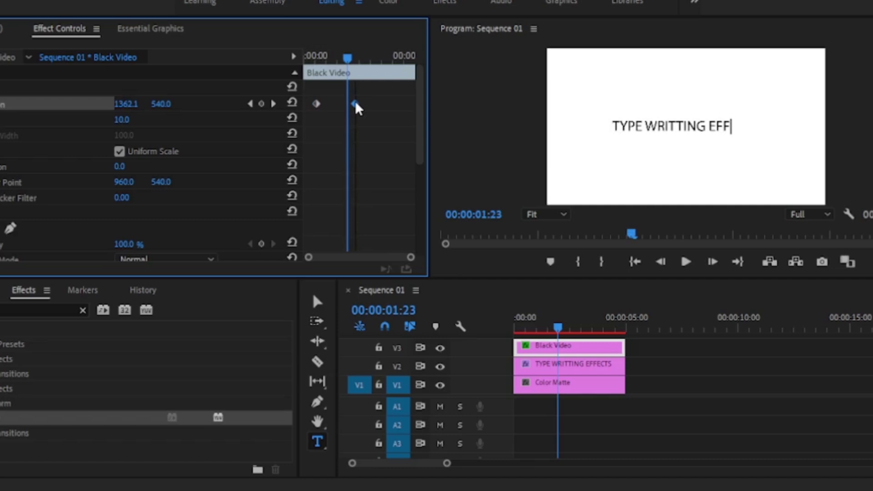
key("space")
left_click(333, 56)
left_click_drag(334, 56, 306, 55)
key("space")
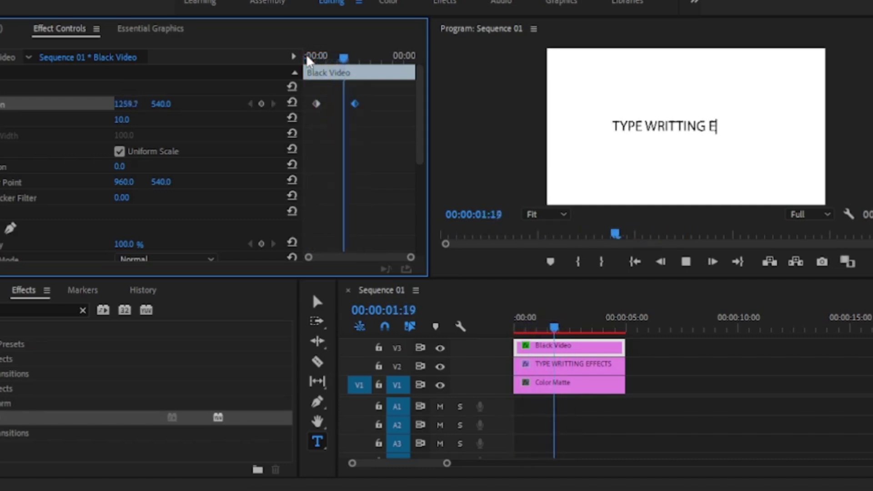
key("space")
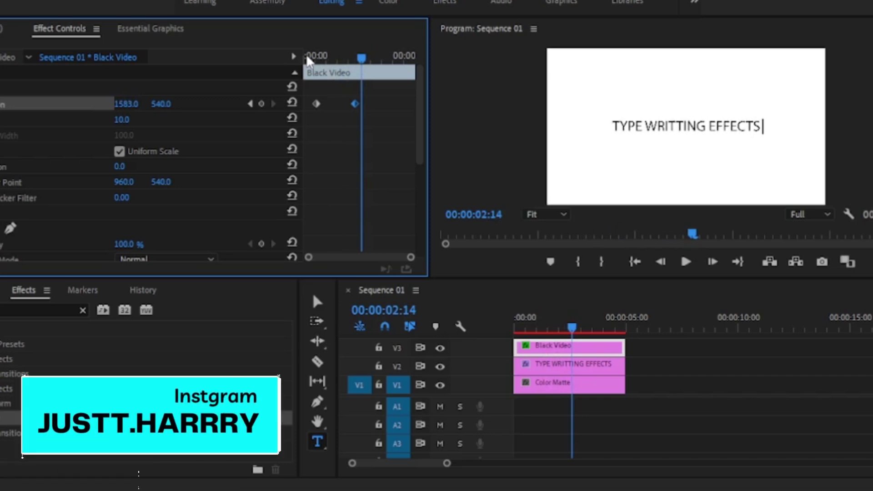
Enable Opacity keyframing and set the cursor to 0% two frames in.
left_click_drag(357, 60, 299, 59)
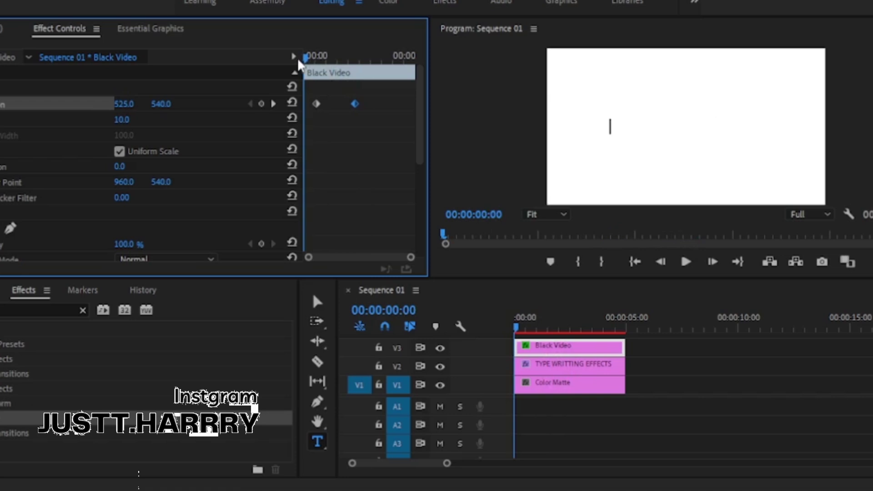
scroll(11, 241, "down", 3)
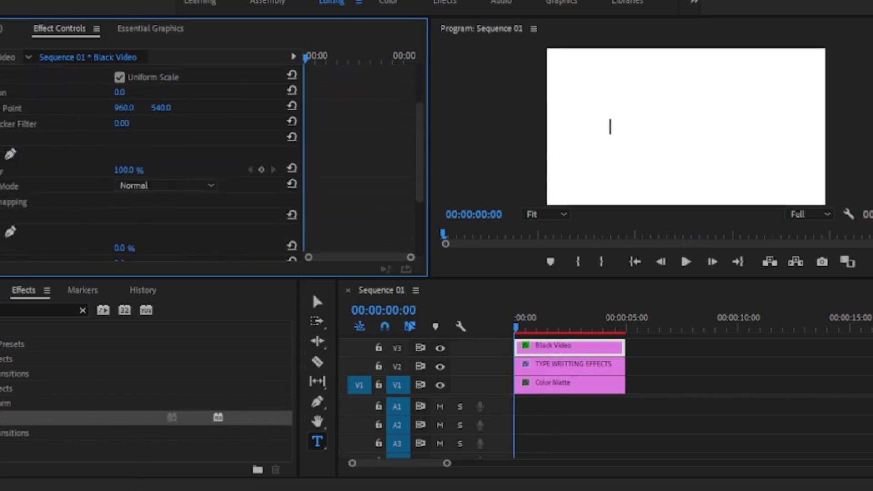
left_click(3, 170)
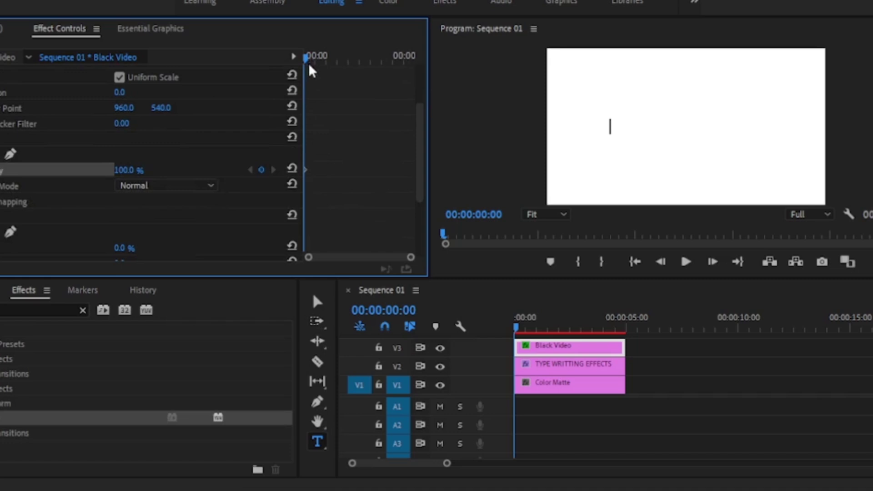
left_click_drag(306, 59, 307, 60)
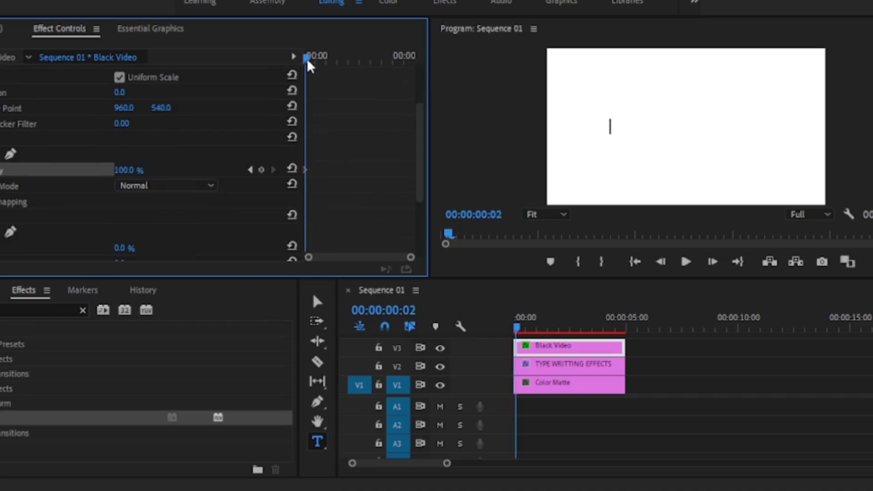
left_click(135, 169)
type("0")
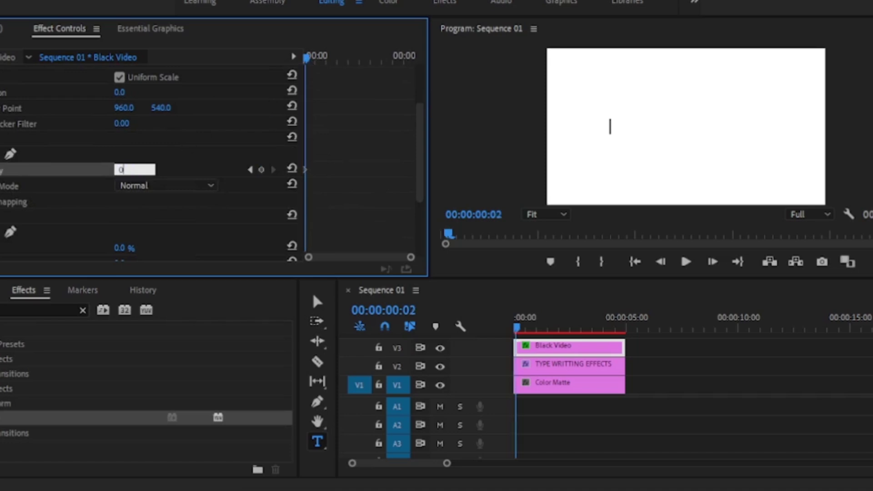
key("Return")
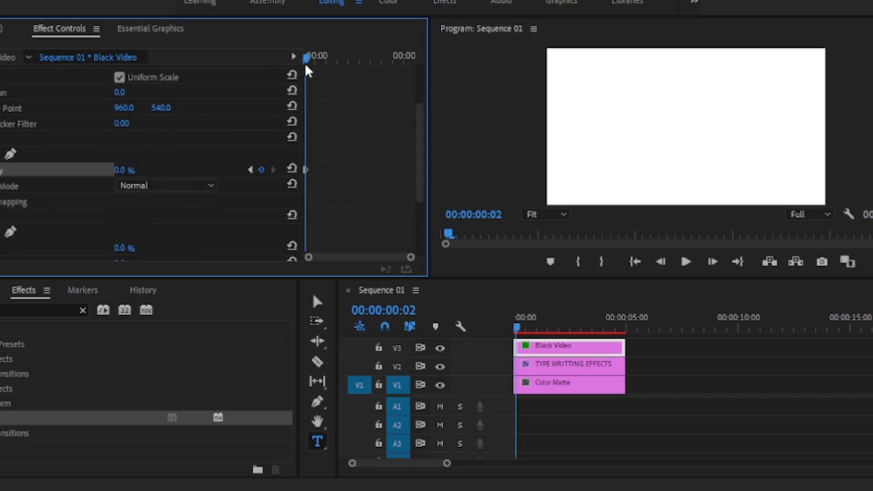
Add further cursor Opacity keyframes at 100% and then 0% a few frames later.
left_click_drag(307, 57, 309, 57)
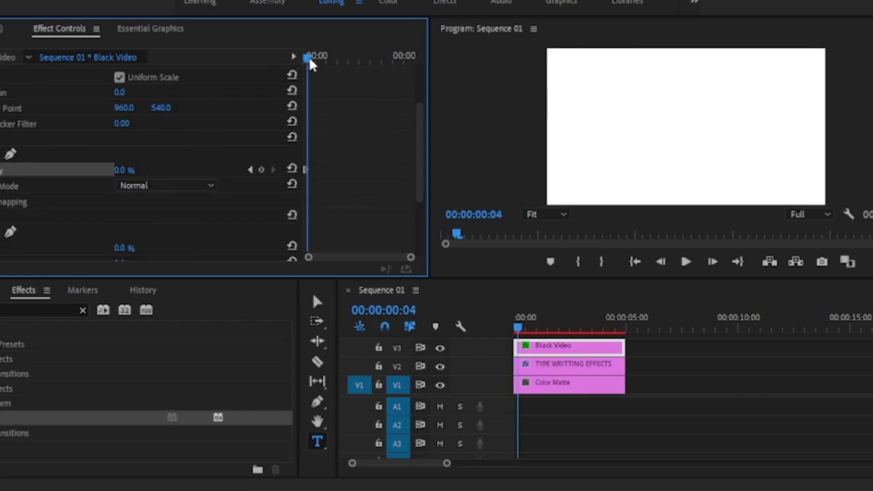
left_click(135, 169)
type("100")
key("Return")
left_click_drag(308, 59, 312, 58)
key("Right")
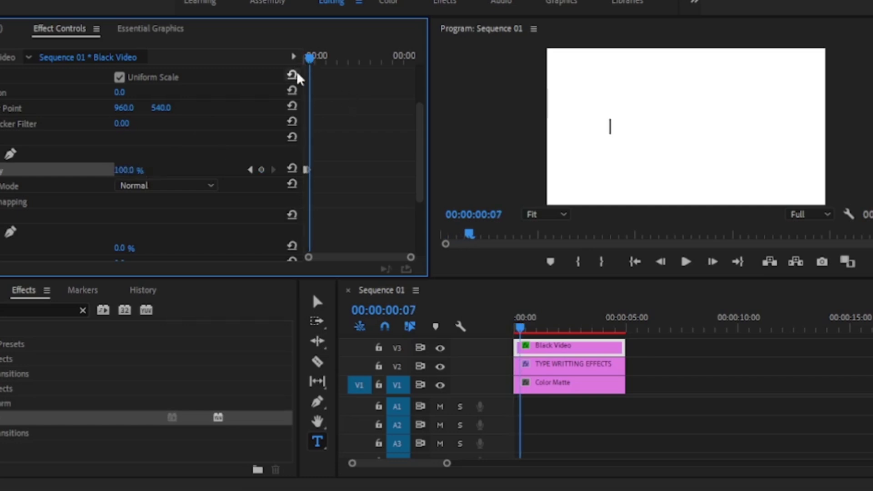
left_click(145, 170)
type("0")
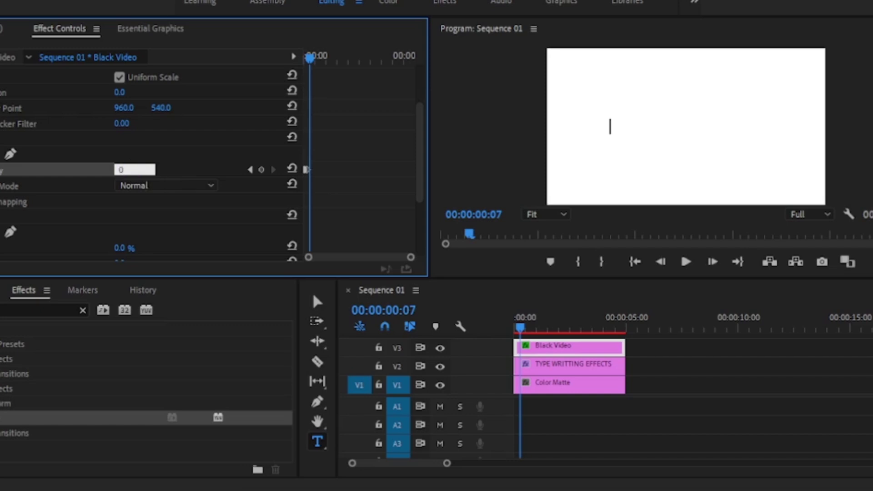
key("Return")
left_click_drag(310, 61, 285, 60)
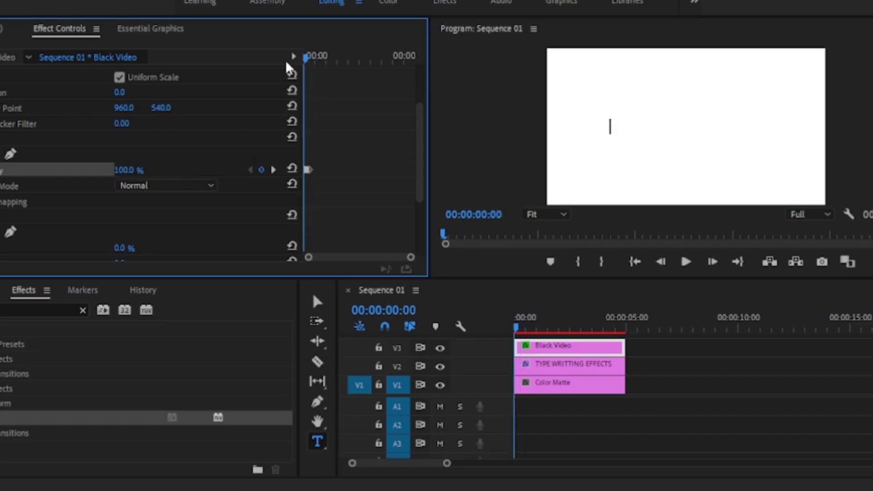
Copy the blink Opacity keyframes and paste them repeatedly up to about 3:00.
key("Right")
key("Right")
key("Right")
key("Right")
key("Right")
key("Right")
key("Right")
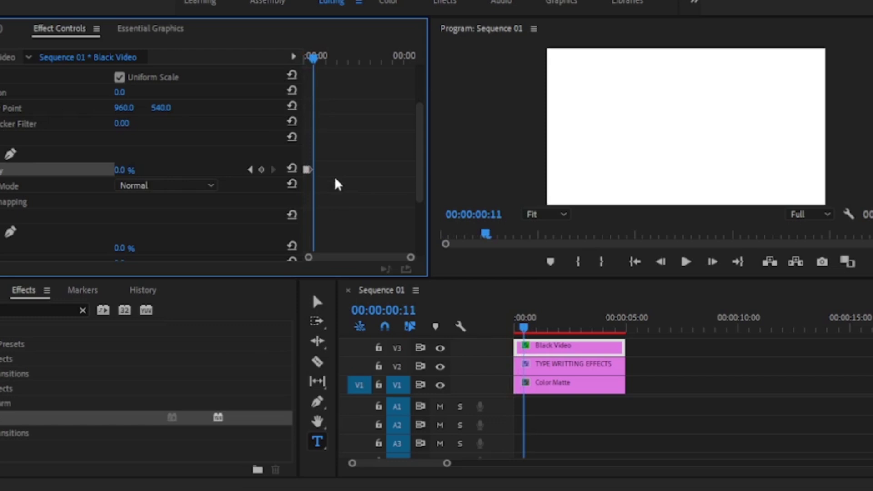
left_click(306, 168)
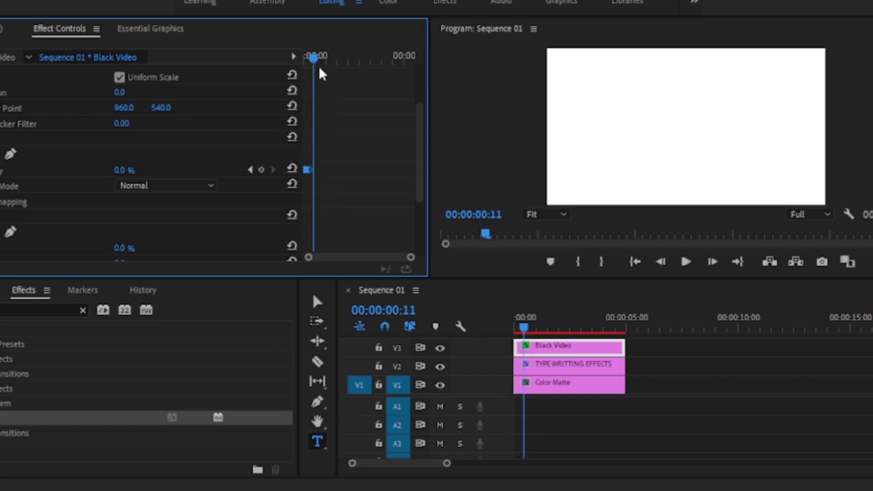
key("Left")
key("Left")
key("Left")
type("100")
key("Return")
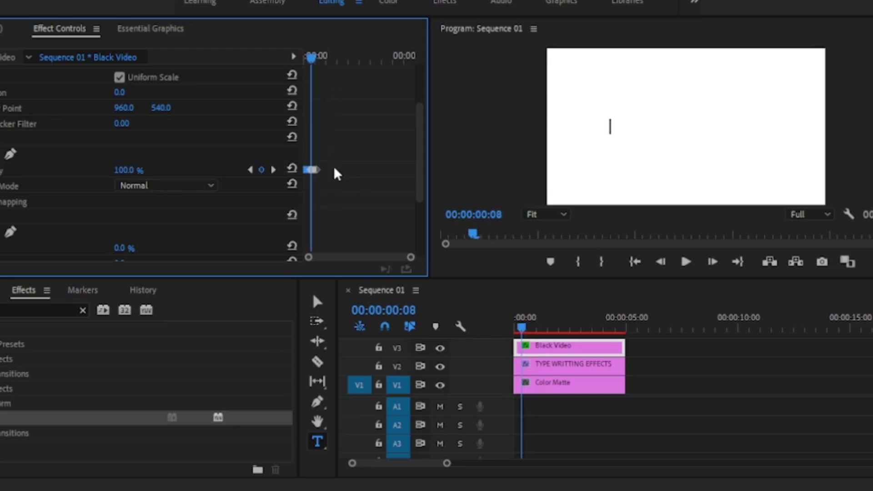
left_click_drag(311, 62, 338, 62)
key("Left")
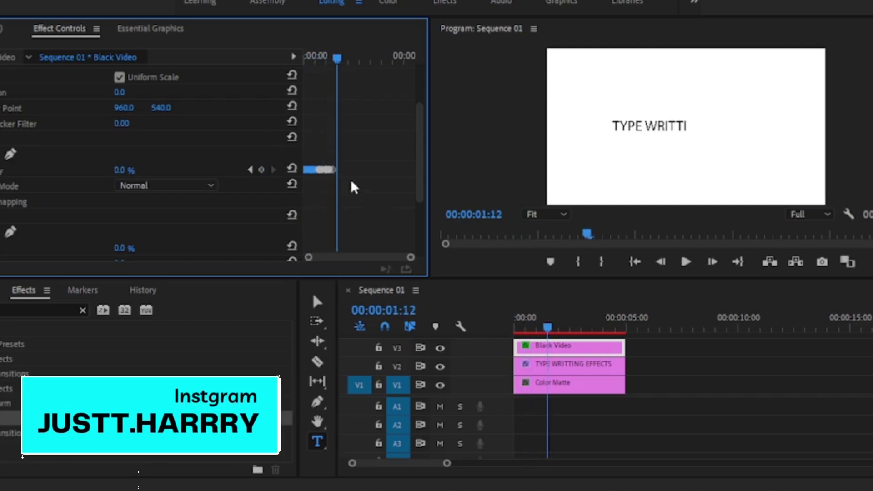
key("ctrl+v")
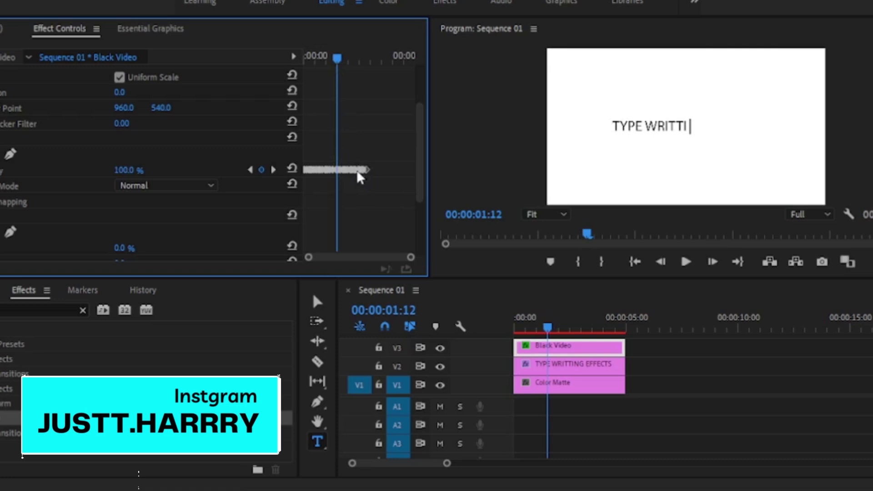
left_click_drag(337, 58, 371, 68)
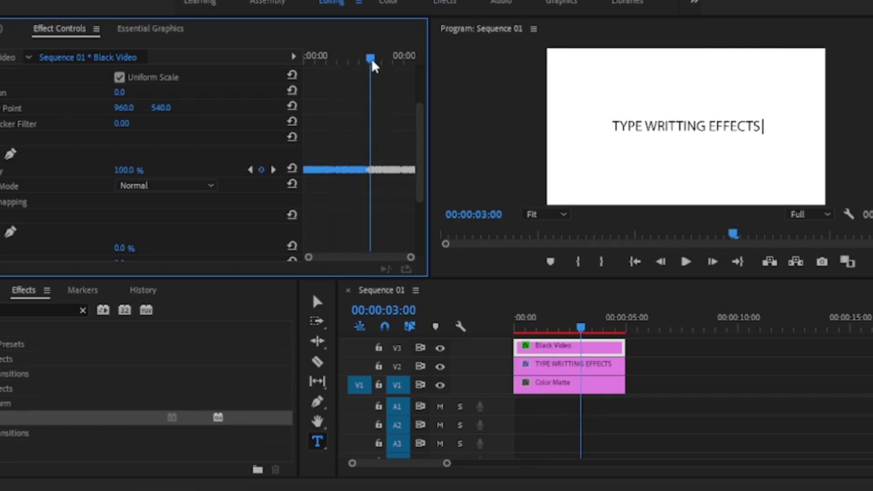
left_click_drag(372, 58, 280, 67)
key("space")
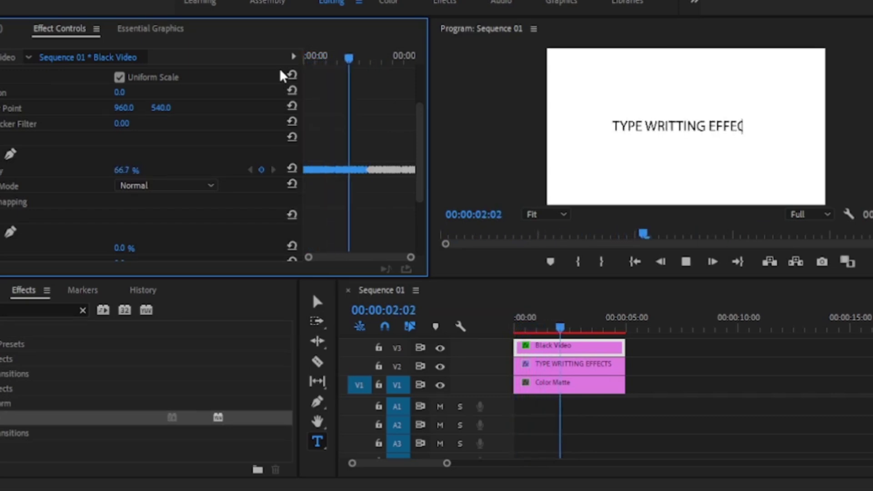
key("space")
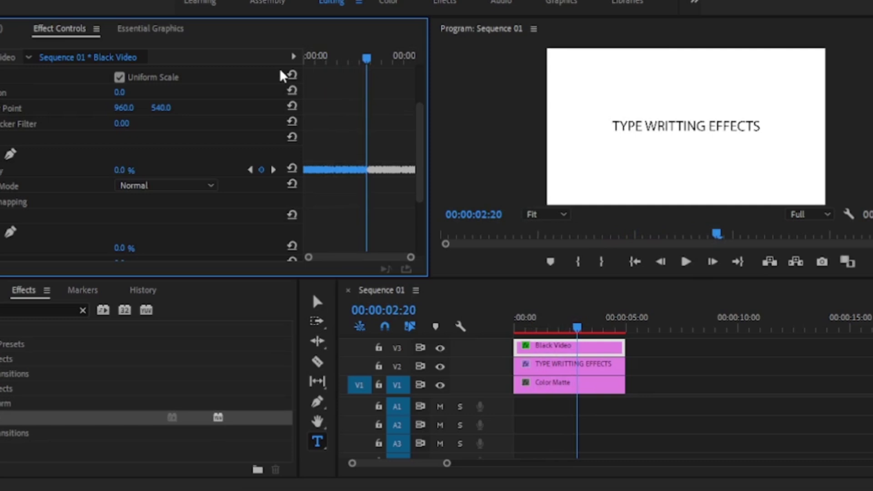